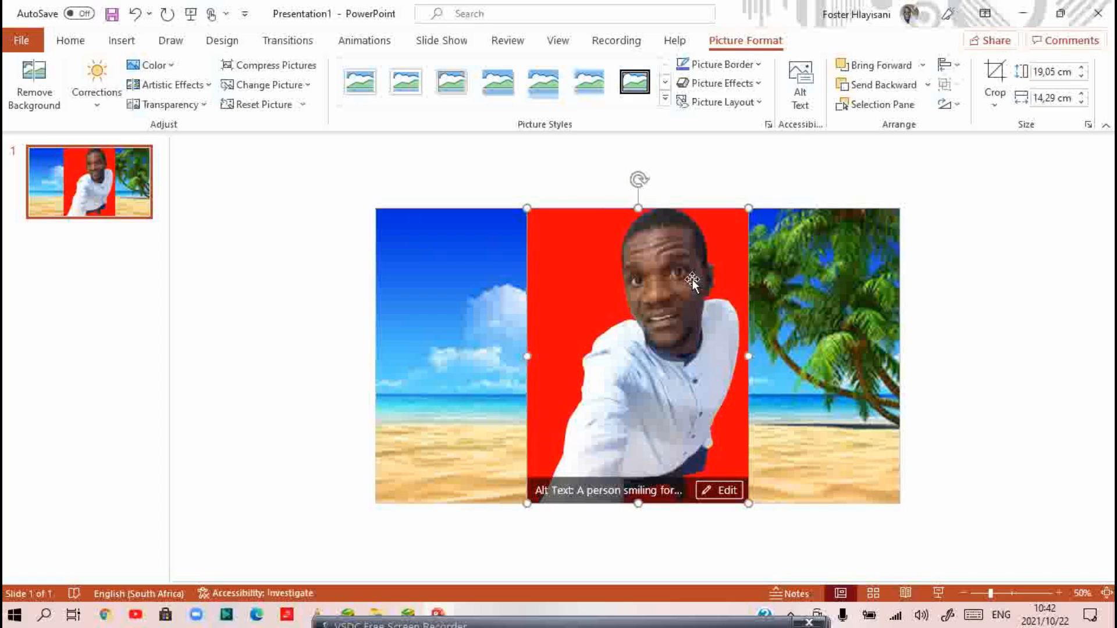
# Step: Shift the red-background portrait slightly left over the beach picture and start removing its background
pyautogui.moveTo(587, 290)
pyautogui.mouseDown()
pyautogui.moveTo(433, 292)
pyautogui.moveTo(812, 285)
pyautogui.moveTo(481, 287)
pyautogui.moveTo(663, 289)
pyautogui.moveTo(556, 300)
pyautogui.moveTo(577, 285)
pyautogui.moveTo(489, 287)
pyautogui.moveTo(610, 285)
pyautogui.moveTo(449, 289)
pyautogui.moveTo(646, 291)
pyautogui.moveTo(436, 282)
pyautogui.moveTo(599, 282)
pyautogui.moveTo(477, 285)
pyautogui.moveTo(514, 284)
pyautogui.moveTo(465, 366)
pyautogui.moveTo(503, 269)
pyautogui.moveTo(811, 305)
pyautogui.moveTo(577, 443)
pyautogui.moveTo(576, 514)
pyautogui.moveTo(570, 275)
pyautogui.moveTo(573, 291)
pyautogui.mouseUp()
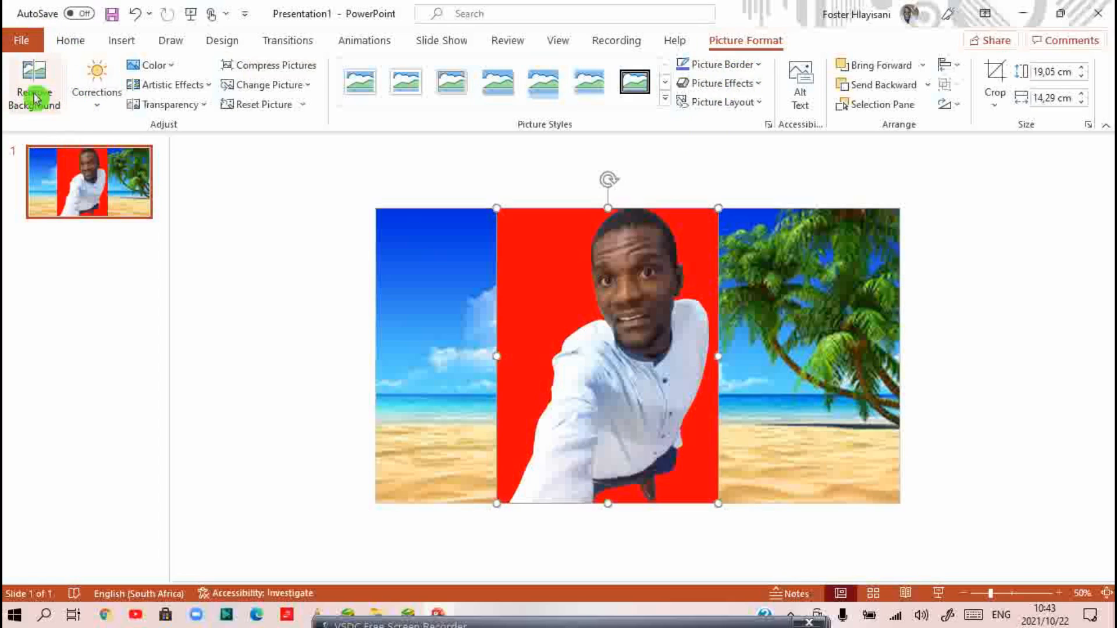
pyautogui.click(57, 117)
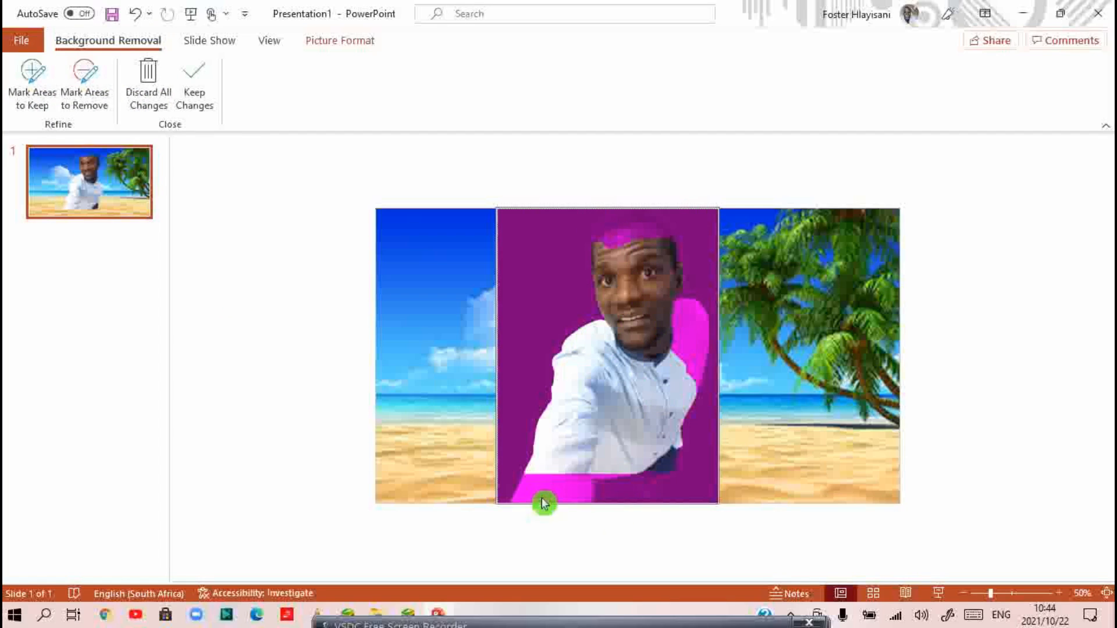
# Step: Try marking the man's shirt, face and sleeve as areas to remove, and keep the changes
pyautogui.click(84, 85)
pyautogui.moveTo(570, 400); pyautogui.dragTo(608, 446)
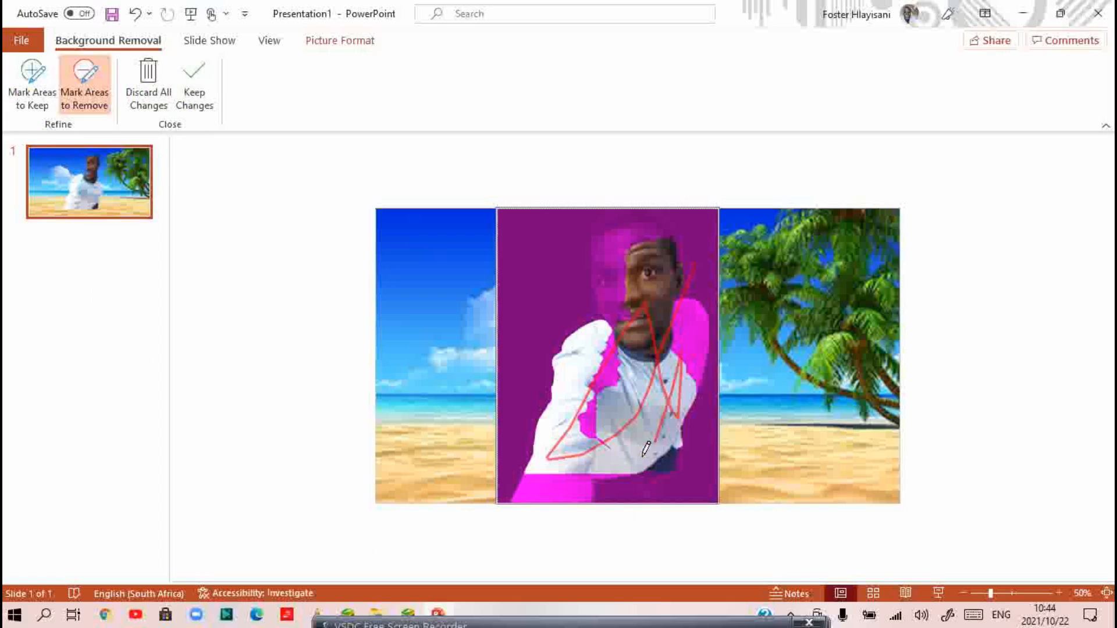
pyautogui.moveTo(578, 329); pyautogui.dragTo(521, 531)
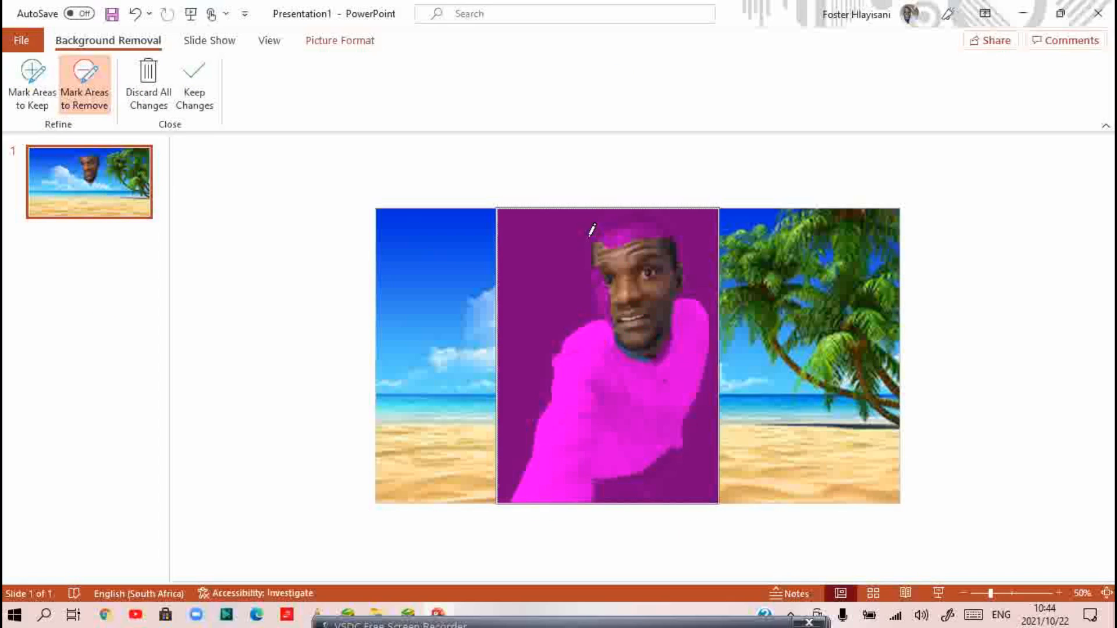
pyautogui.moveTo(671, 278); pyautogui.dragTo(674, 273)
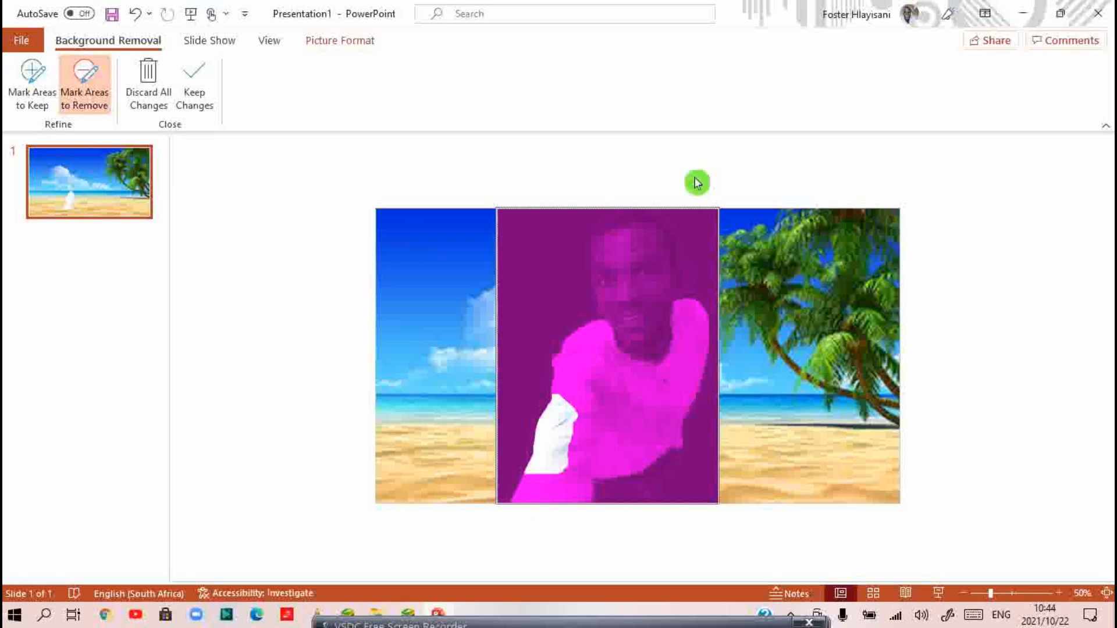
pyautogui.moveTo(538, 491); pyautogui.dragTo(536, 495)
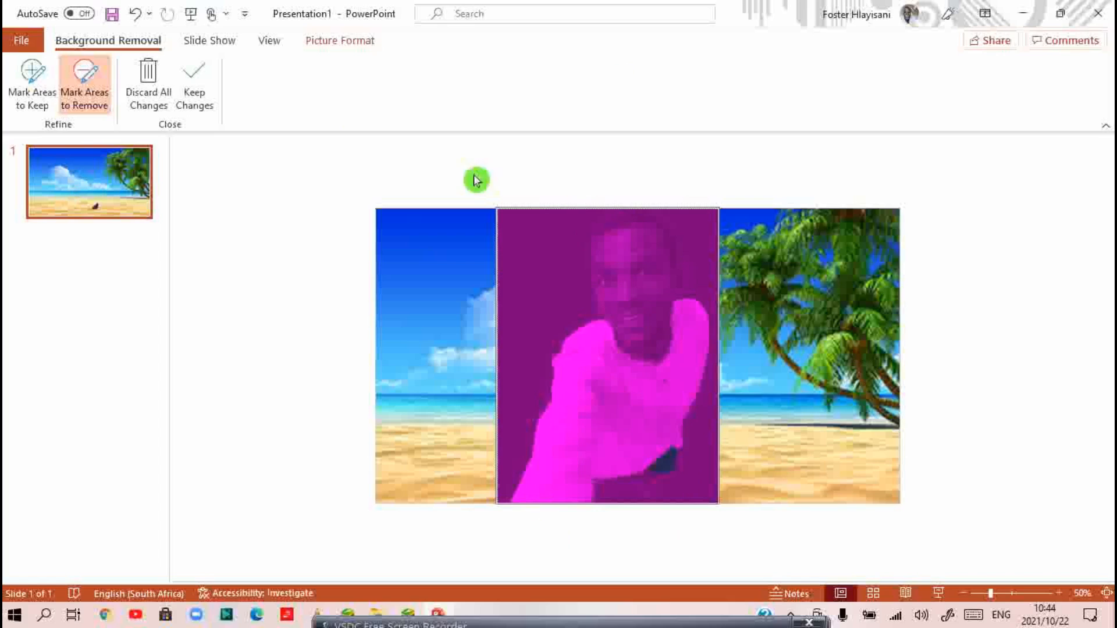
pyautogui.click(209, 89)
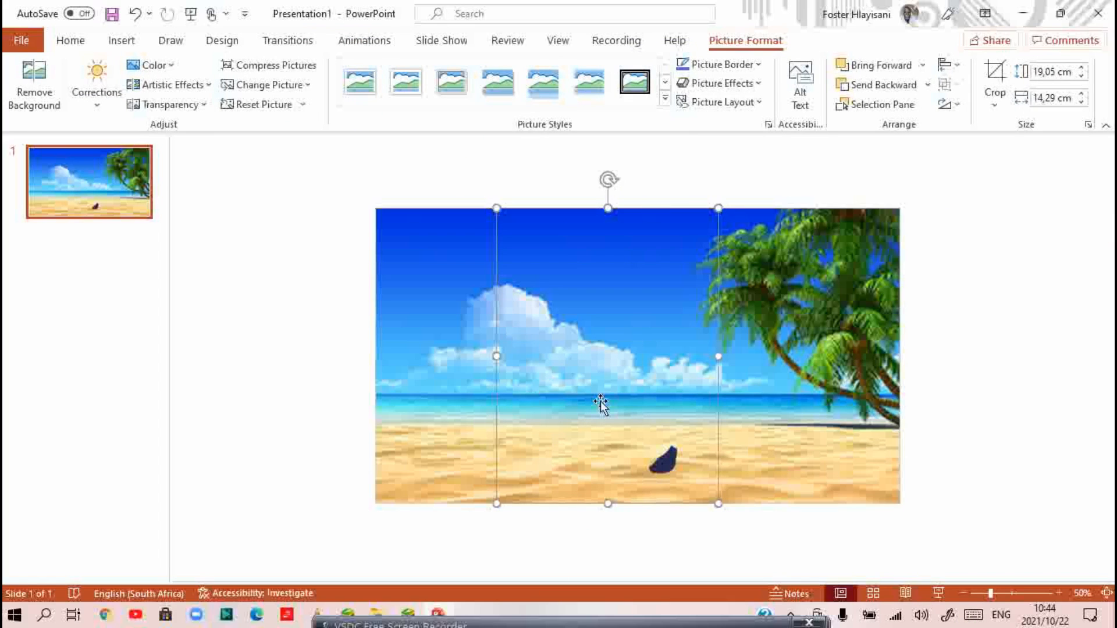
# Step: Undo the kept removal and last markings, and discard all background removal changes on the portrait
pyautogui.click(79, 8)
pyautogui.click(136, 17)
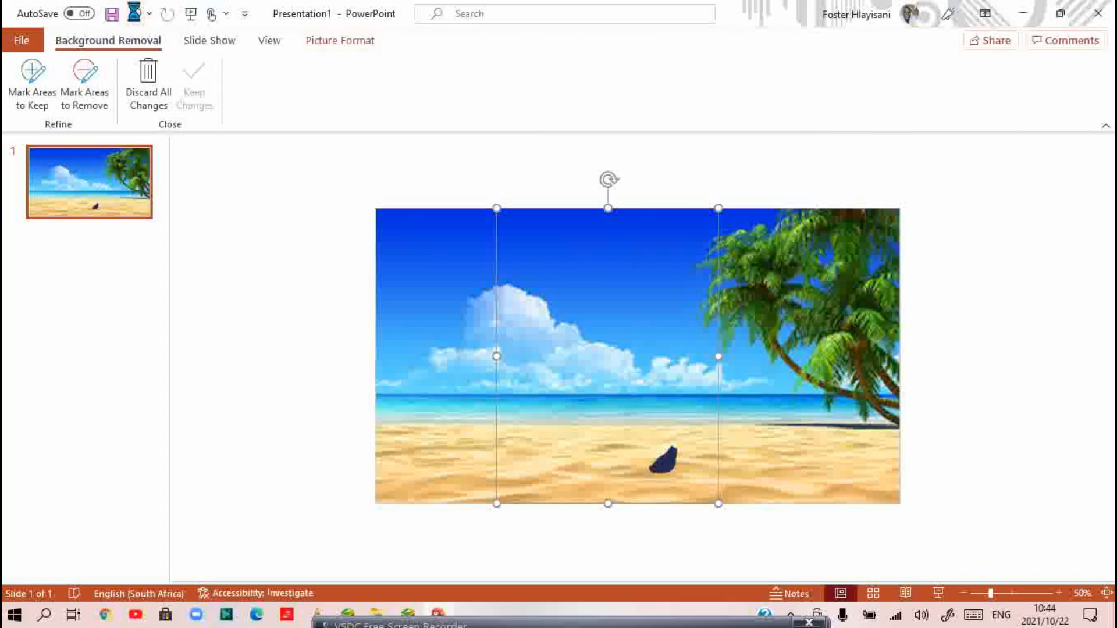
pyautogui.click(135, 17)
pyautogui.click(133, 18)
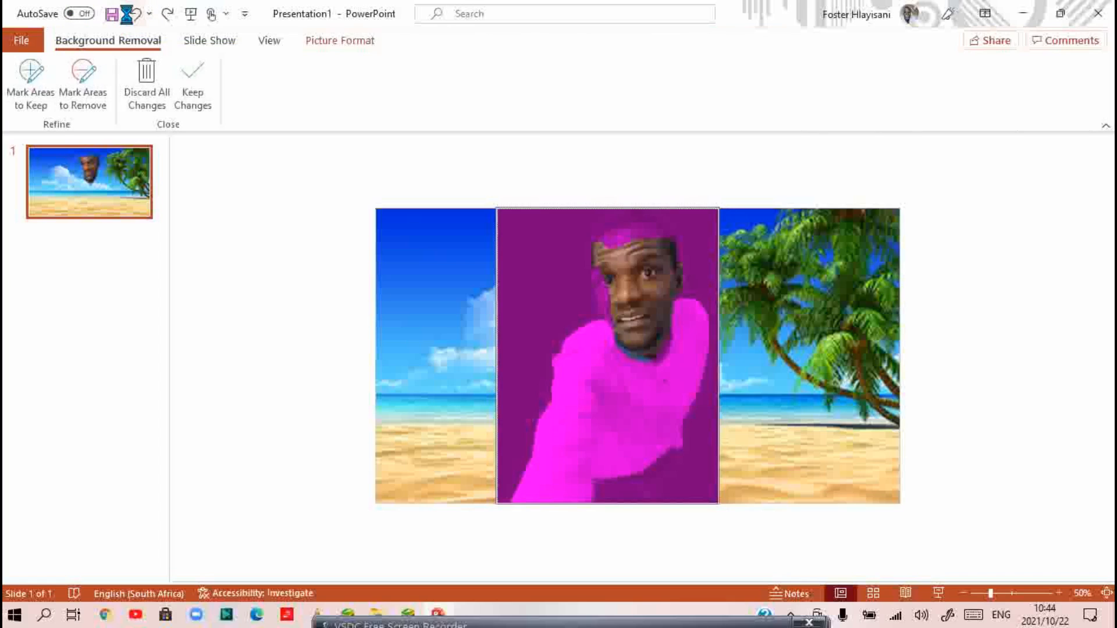
pyautogui.click(146, 84)
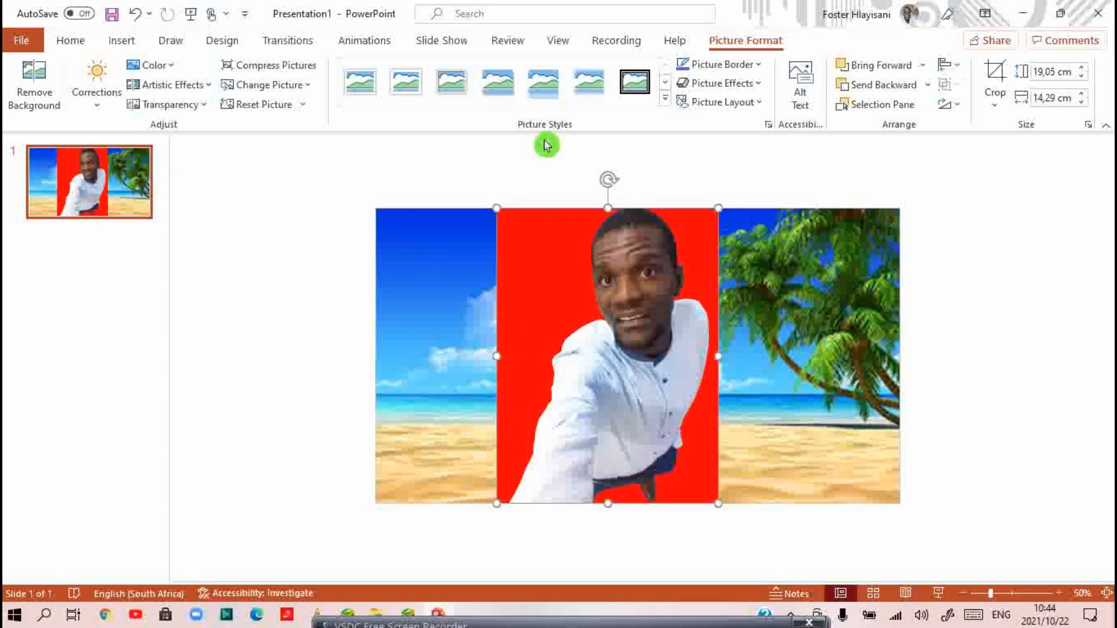
# Step: Remove the portrait's red background again, marking the hair, shoulder, lower sleeve and trousers as areas to keep
pyautogui.click(30, 93)
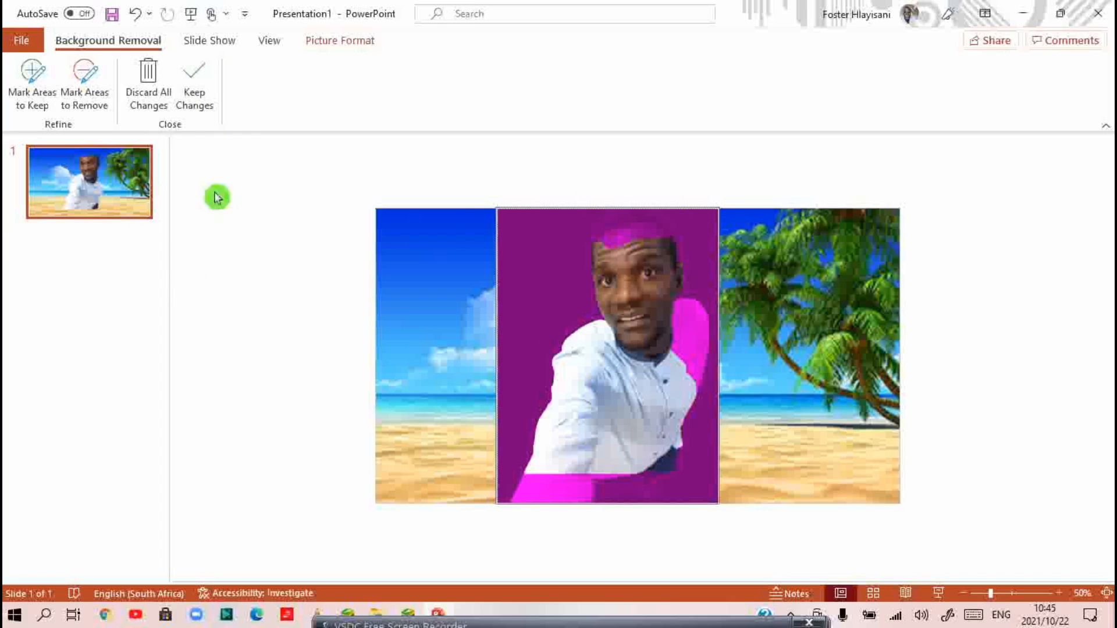
pyautogui.click(32, 96)
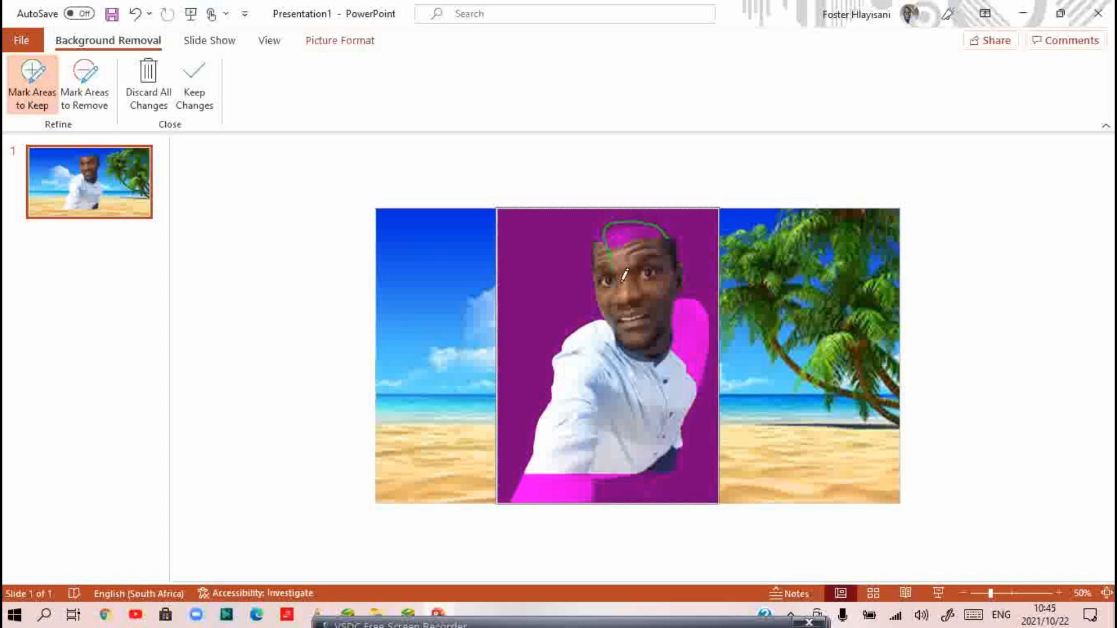
pyautogui.moveTo(625, 274); pyautogui.dragTo(625, 267)
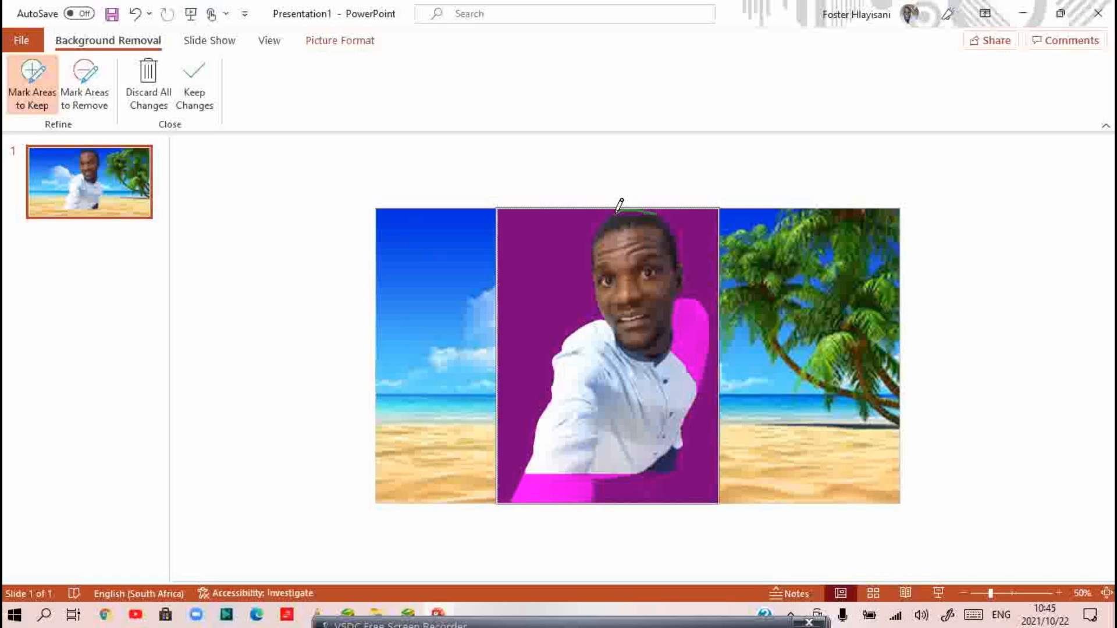
pyautogui.moveTo(615, 206); pyautogui.dragTo(615, 208)
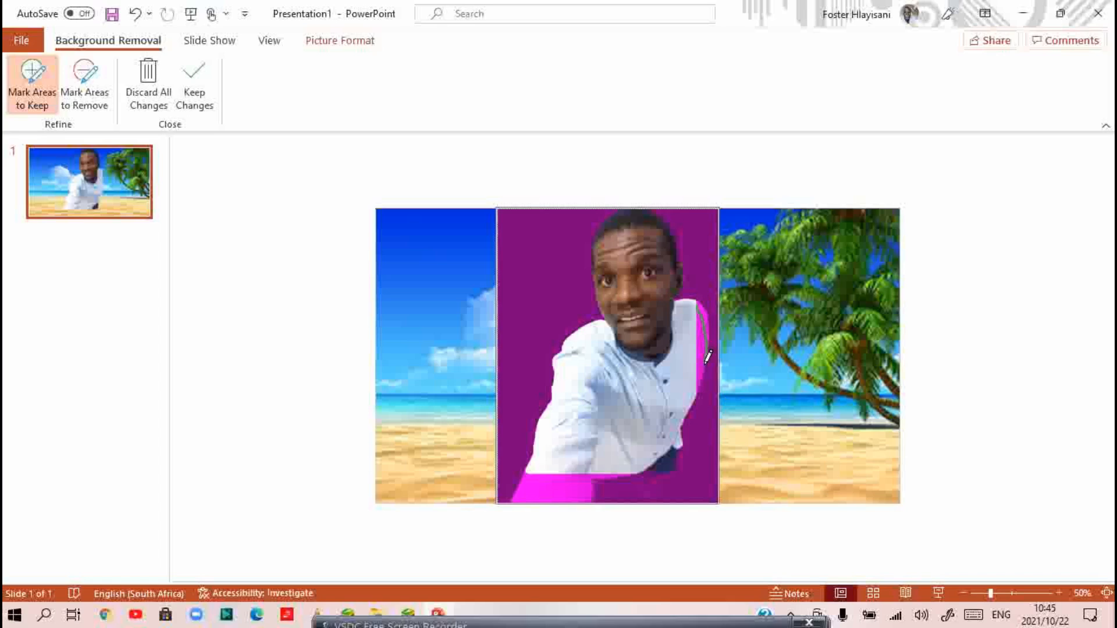
pyautogui.moveTo(696, 401); pyautogui.dragTo(696, 401)
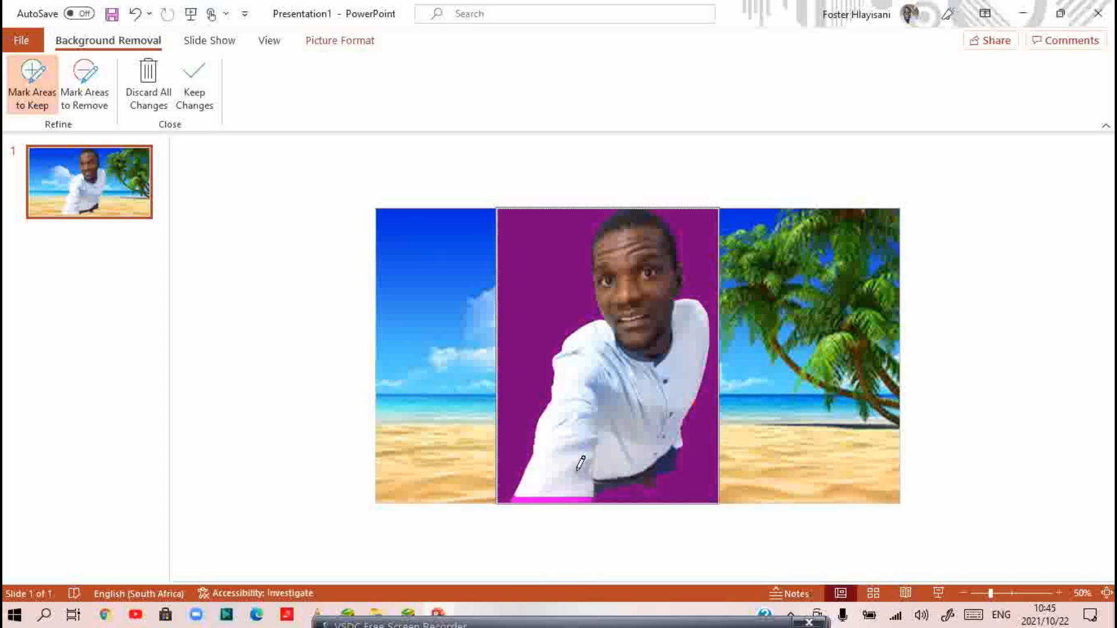
pyautogui.click(567, 500)
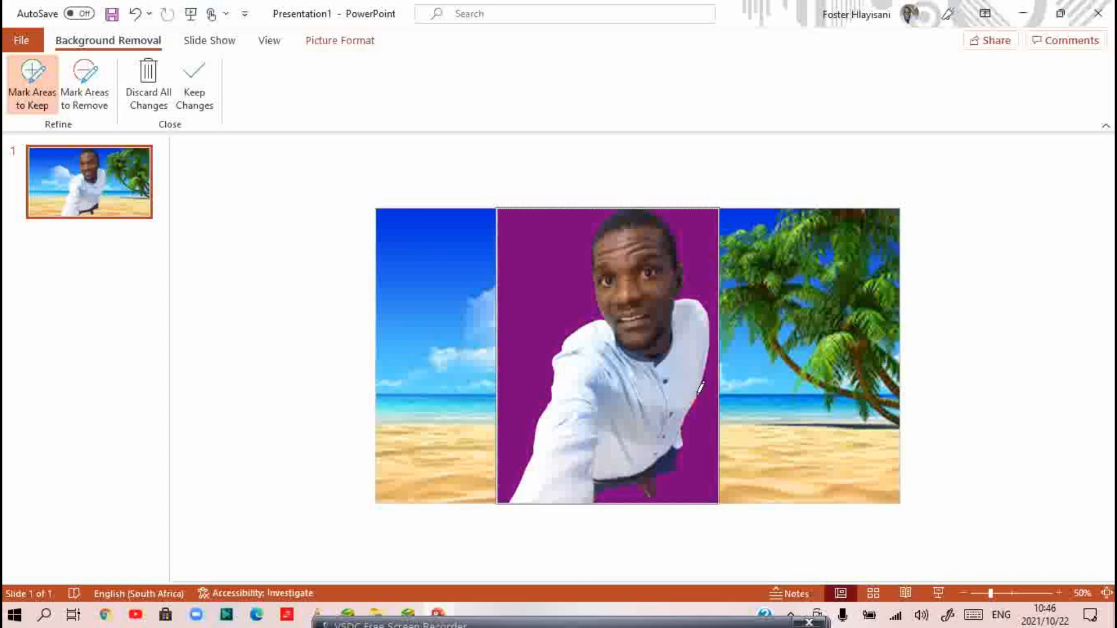
pyautogui.click(585, 518)
# Step: Keep the background removal changes and move the cut-out man to the left part of the beach picture
pyautogui.click(91, 83)
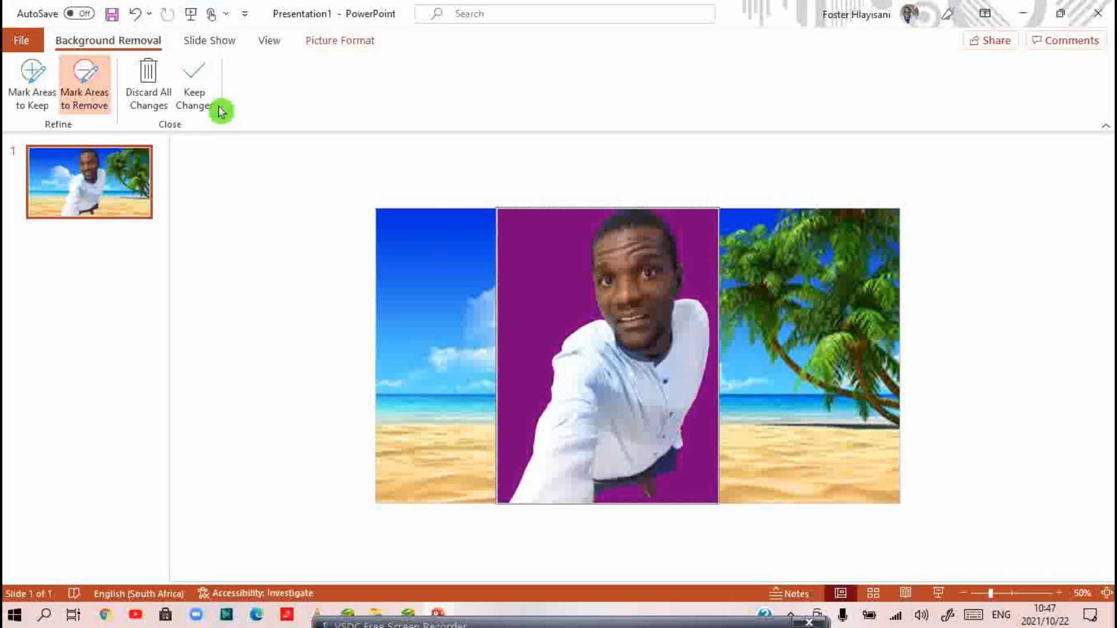
pyautogui.click(196, 96)
pyautogui.moveTo(623, 357); pyautogui.dragTo(533, 352)
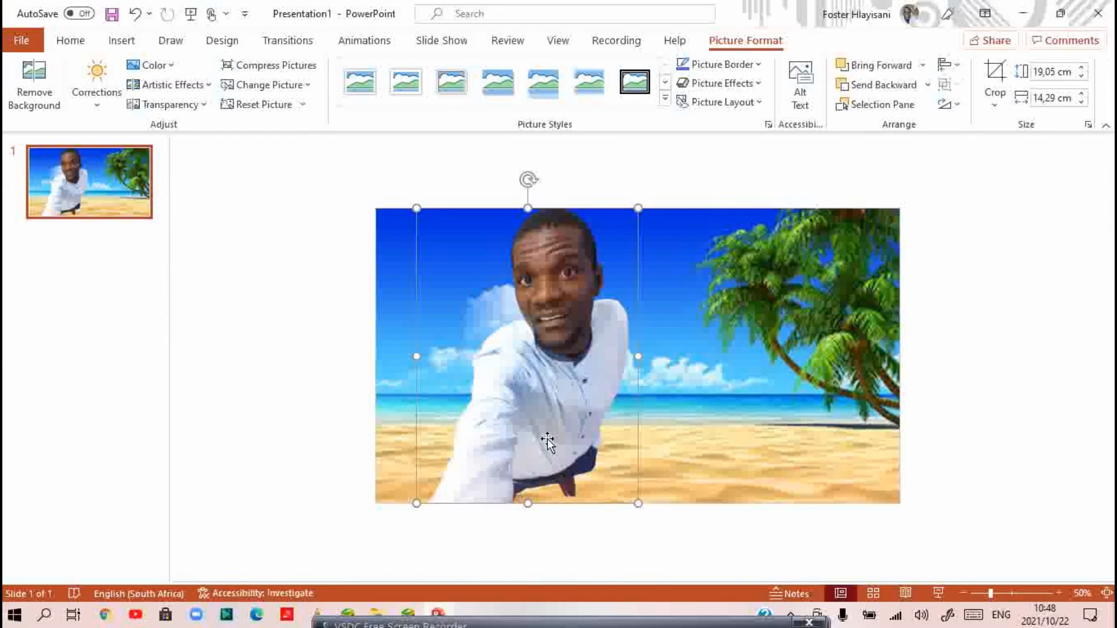
pyautogui.click(611, 411)
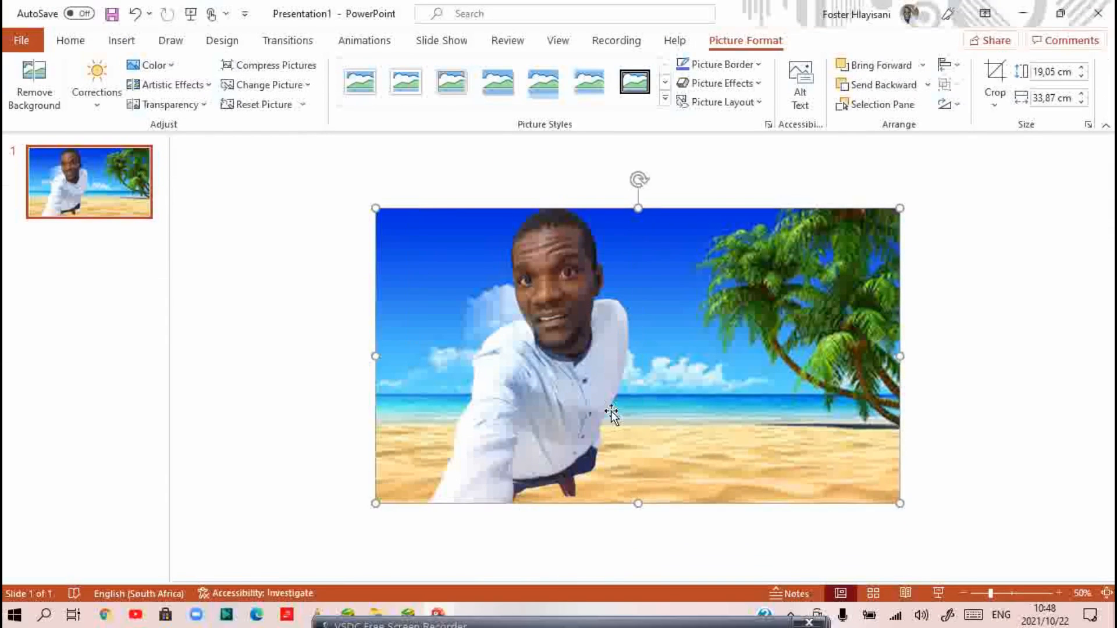
# Step: Save just this slide to the Desktop as Presentation1 in JPEG File Interchange Format
pyautogui.click(27, 39)
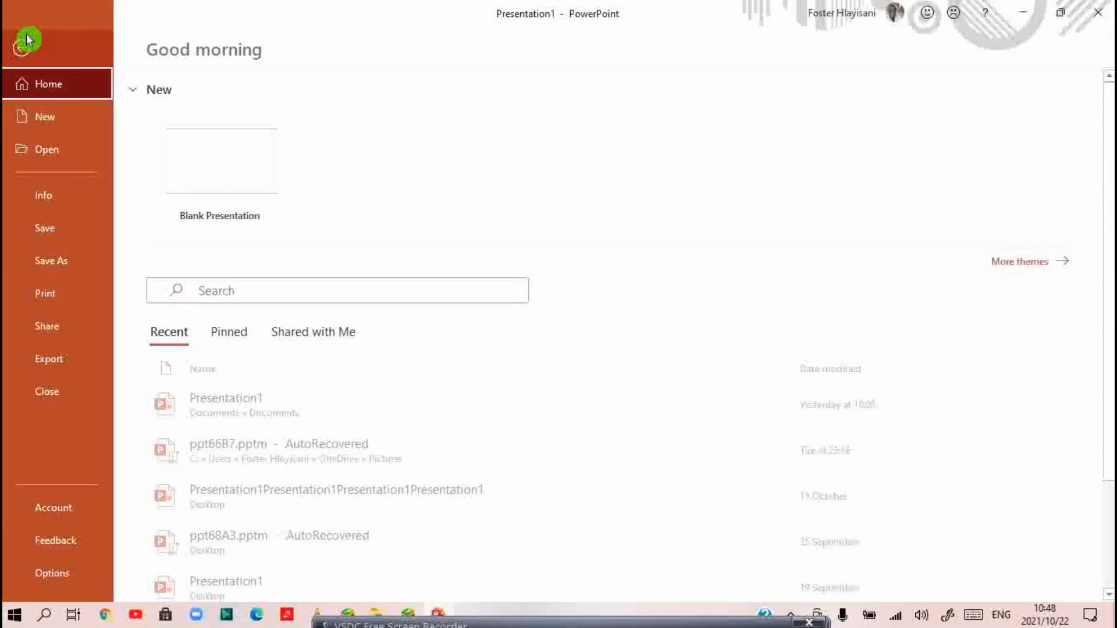
pyautogui.click(53, 261)
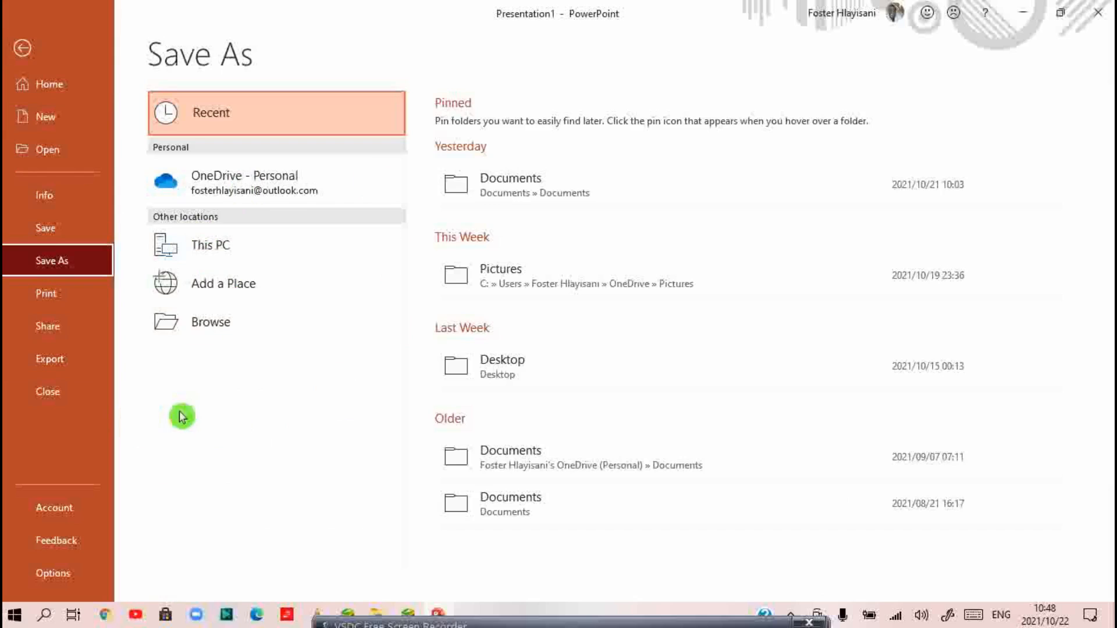
pyautogui.click(171, 324)
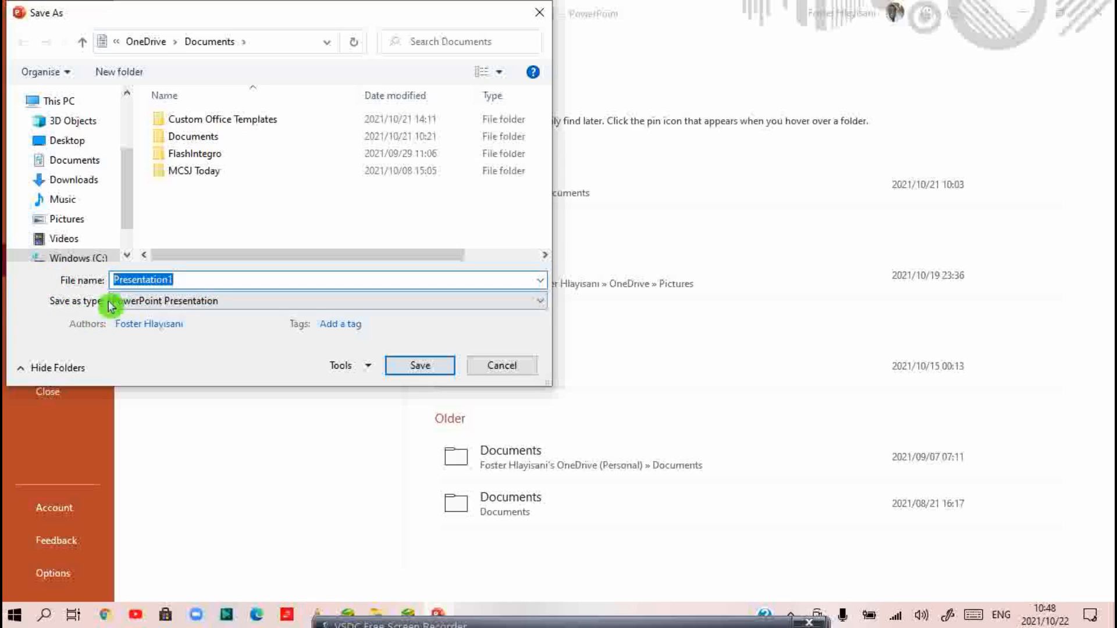
pyautogui.click(166, 303)
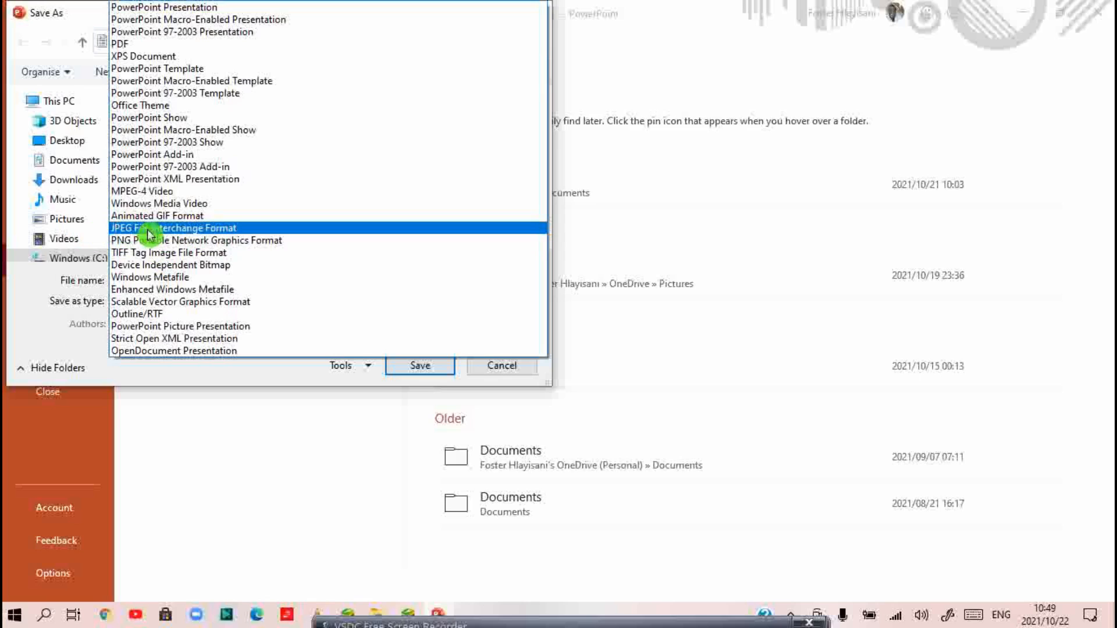
pyautogui.click(290, 232)
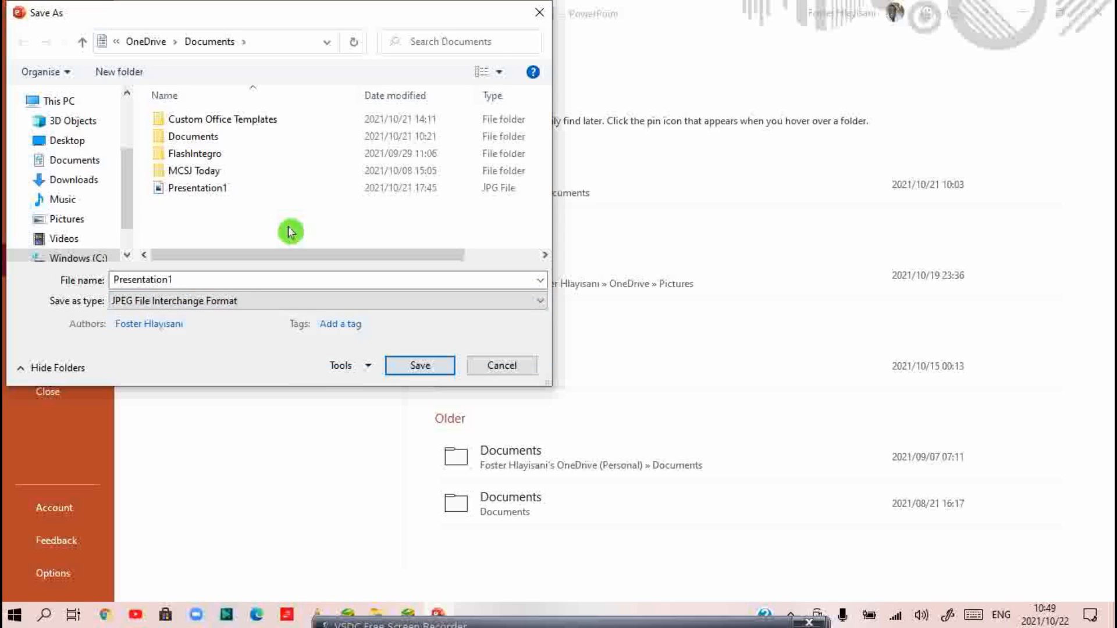
pyautogui.click(61, 143)
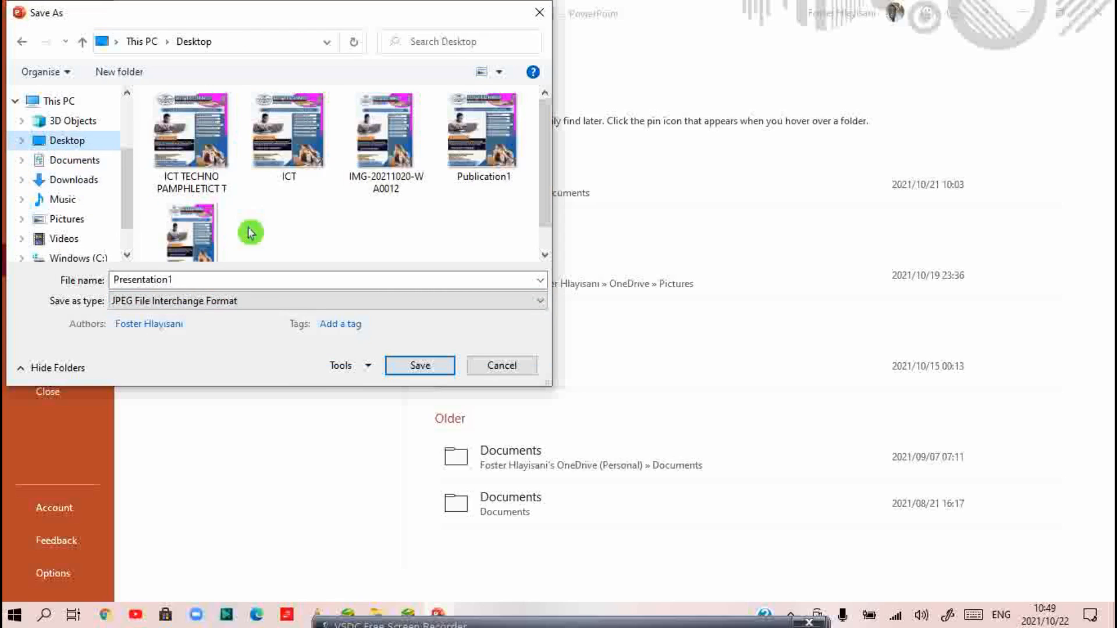
pyautogui.click(414, 367)
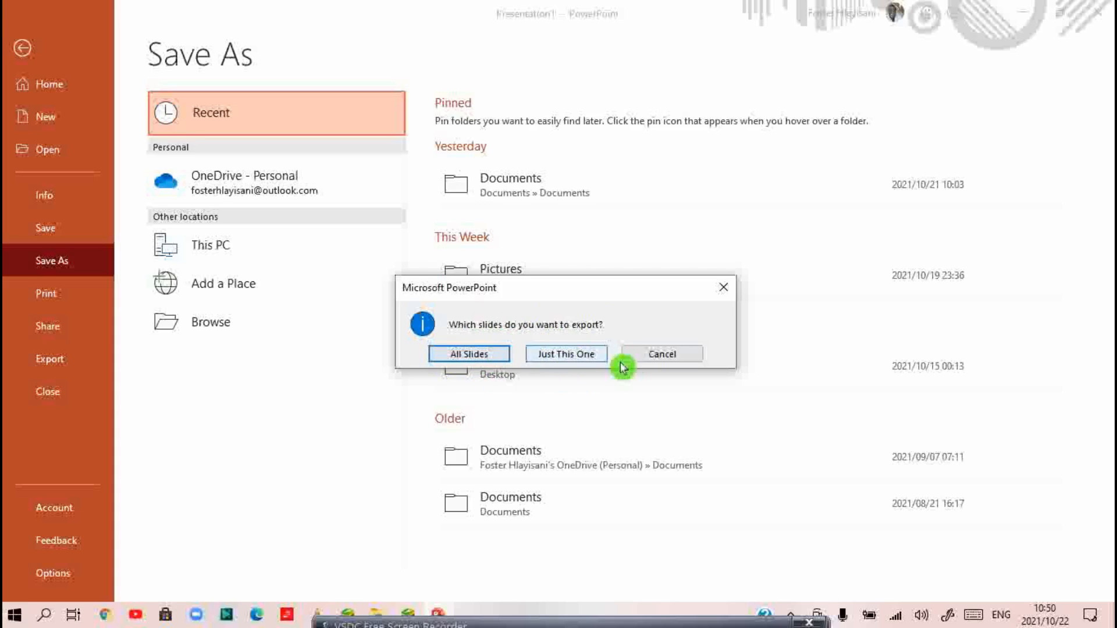
pyautogui.click(589, 360)
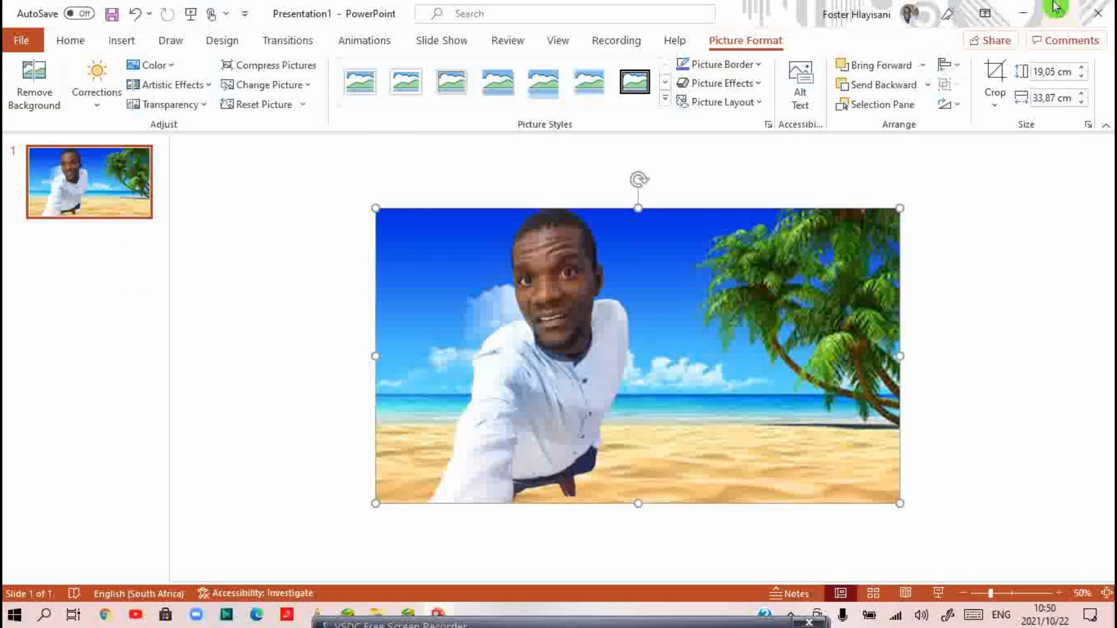
# Step: Minimize the presentation and open the exported Presentation1 image from the desktop
pyautogui.click(1022, 11)
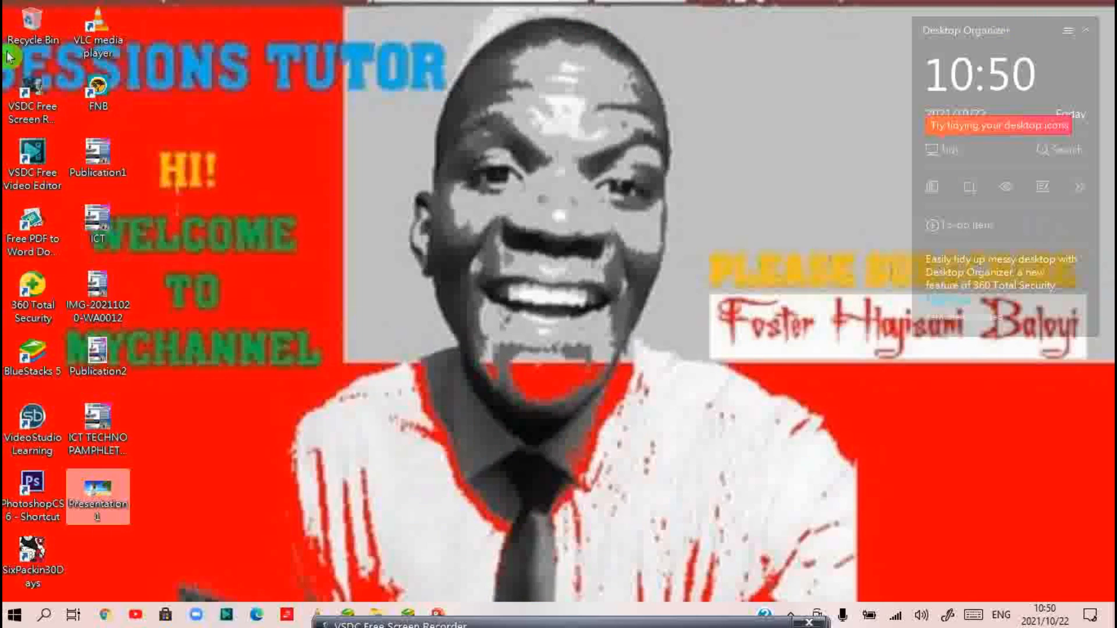
pyautogui.moveTo(125, 508); pyautogui.dragTo(71, 490)
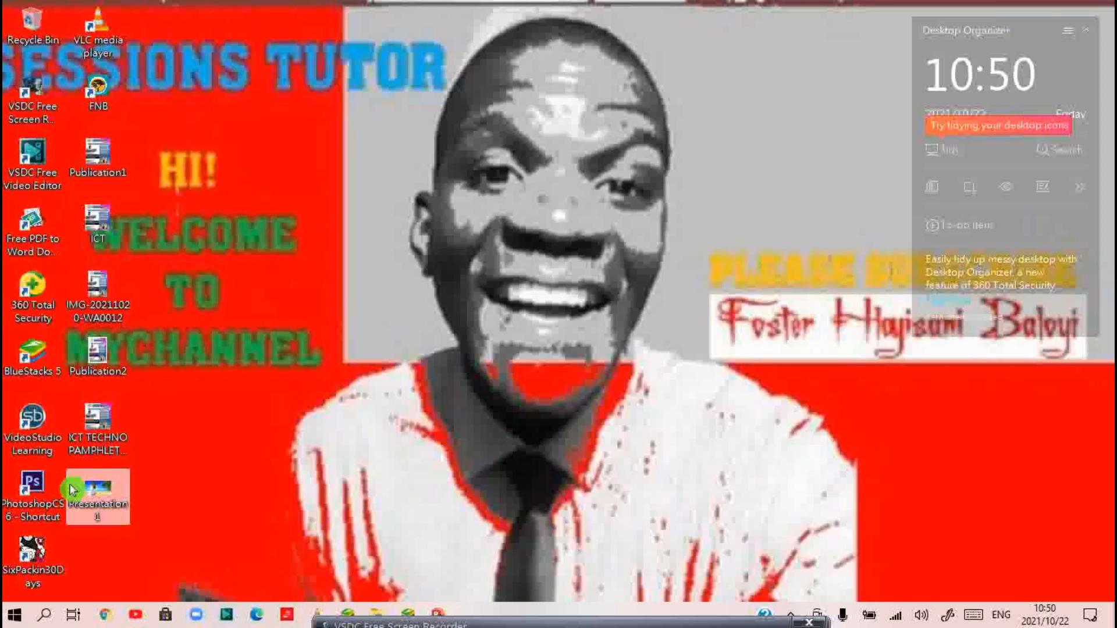
pyautogui.doubleClick(100, 495)
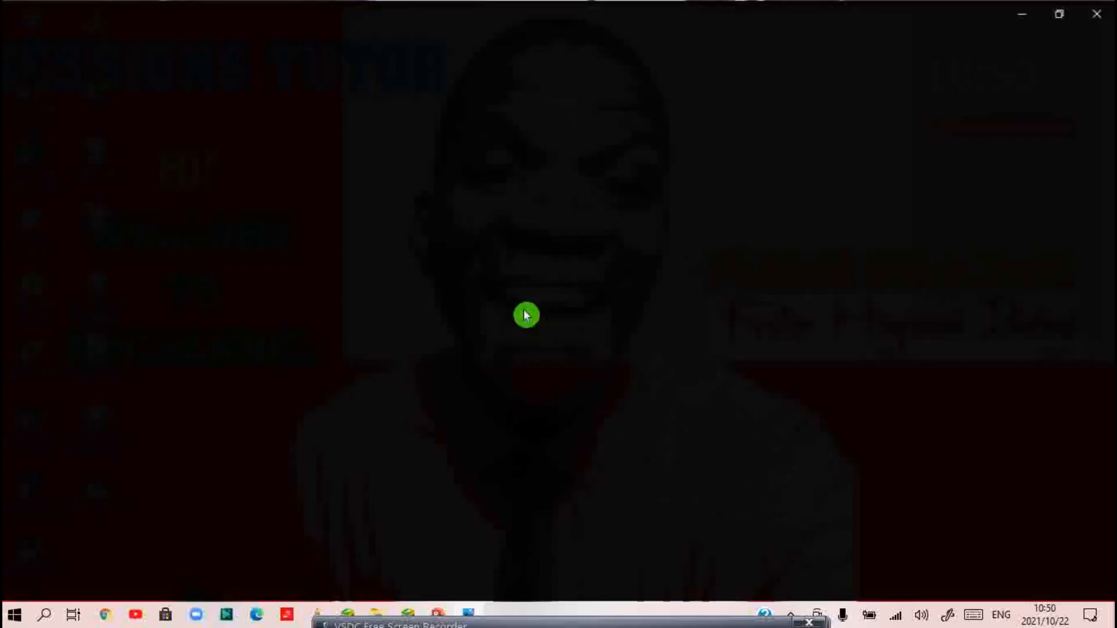